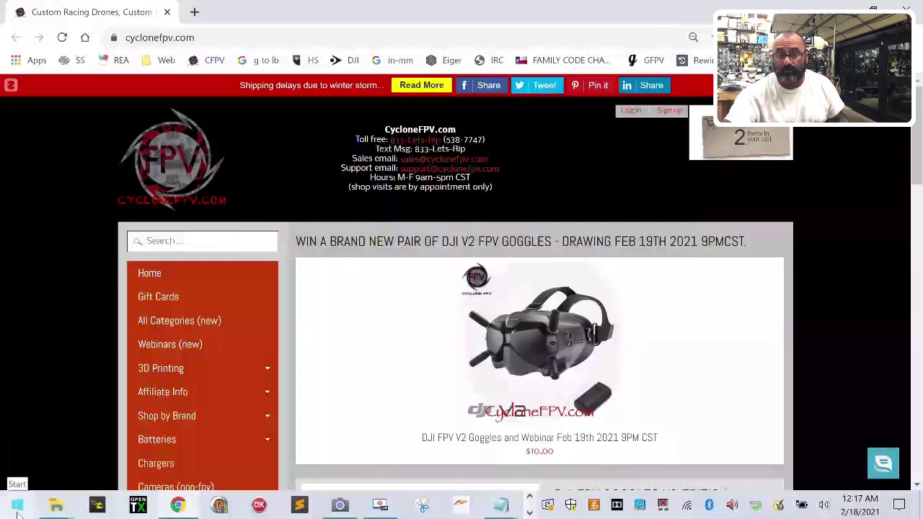
Open the Control Panel by running the command "control" and maximize its window
right_click(18, 509)
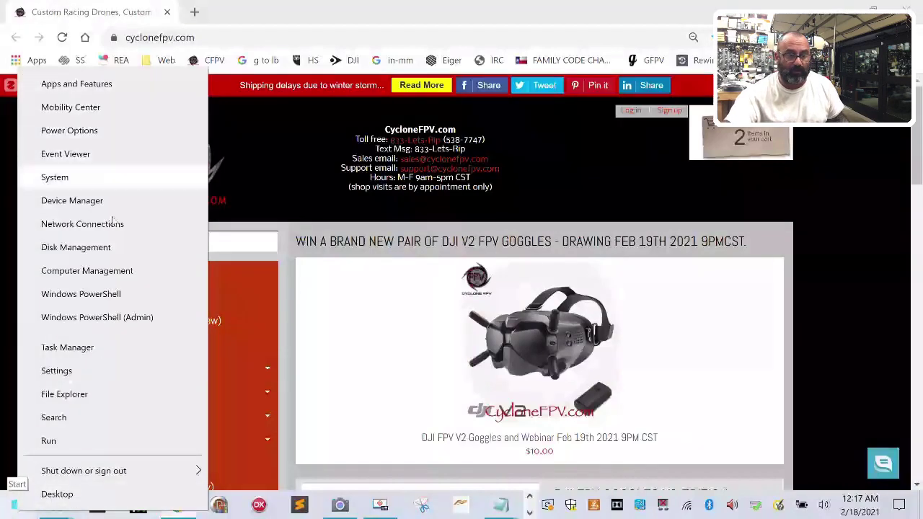
click(75, 443)
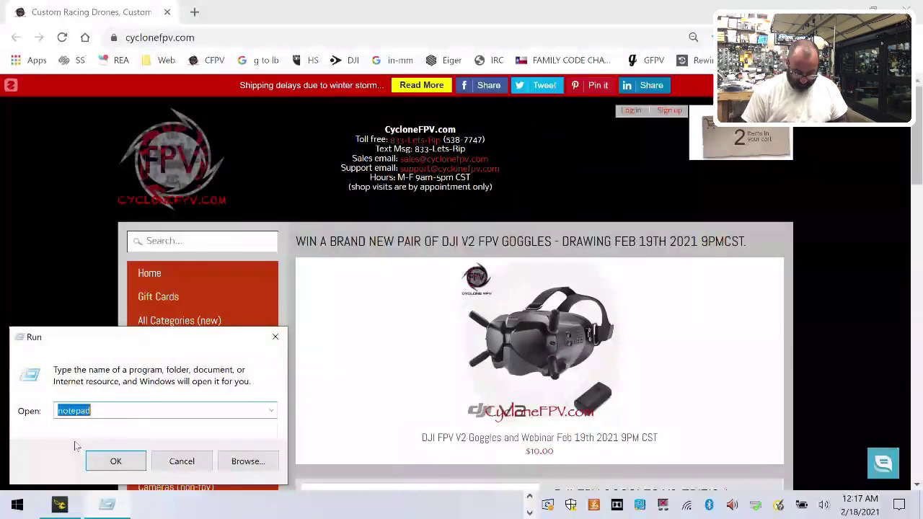
text(control)
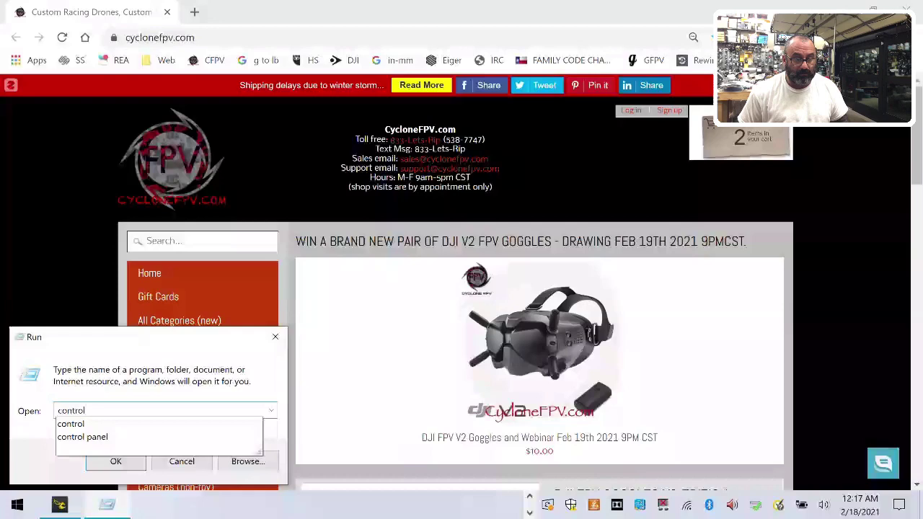
key(Return)
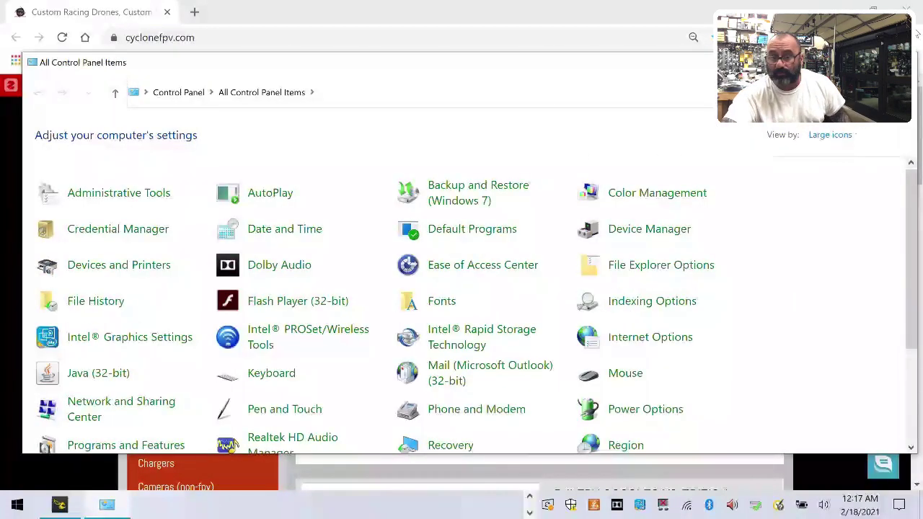
drag(148, 66, 128, 14)
double_click(128, 14)
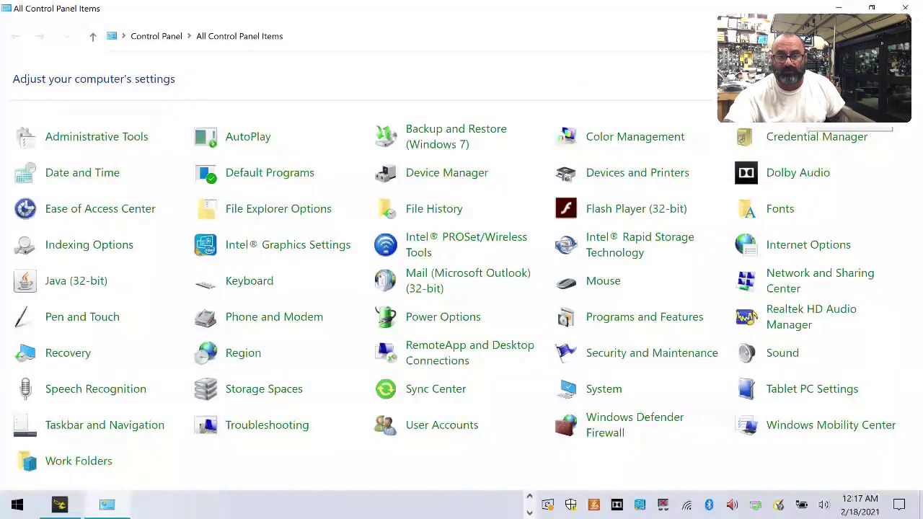
Switch the Control Panel view to Category and return it to Large icons
click(843, 93)
click(678, 81)
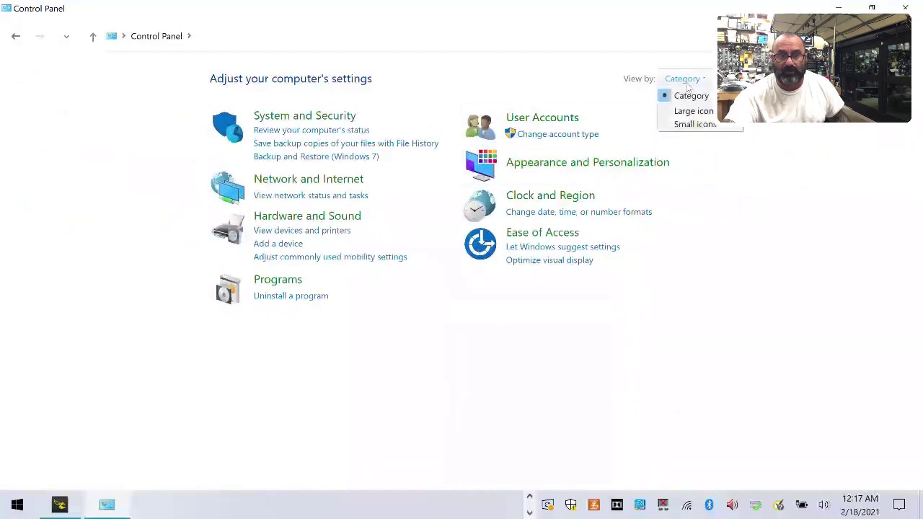
click(692, 112)
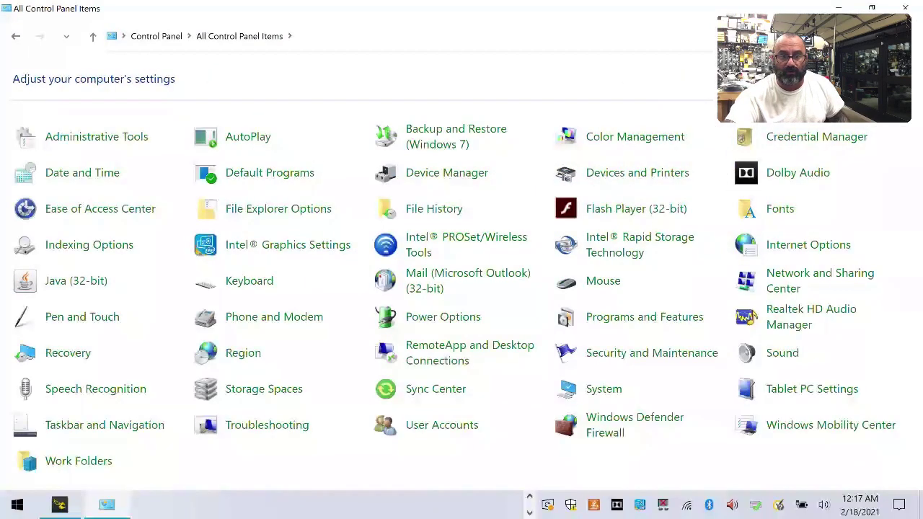
Open Device Manager in a maximized window and expand the Ports (COM & LPT) category
click(472, 176)
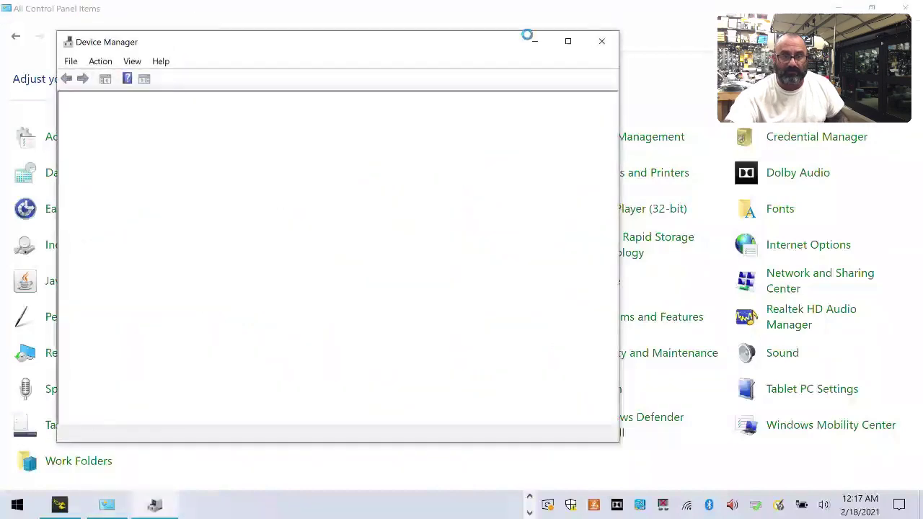
click(567, 41)
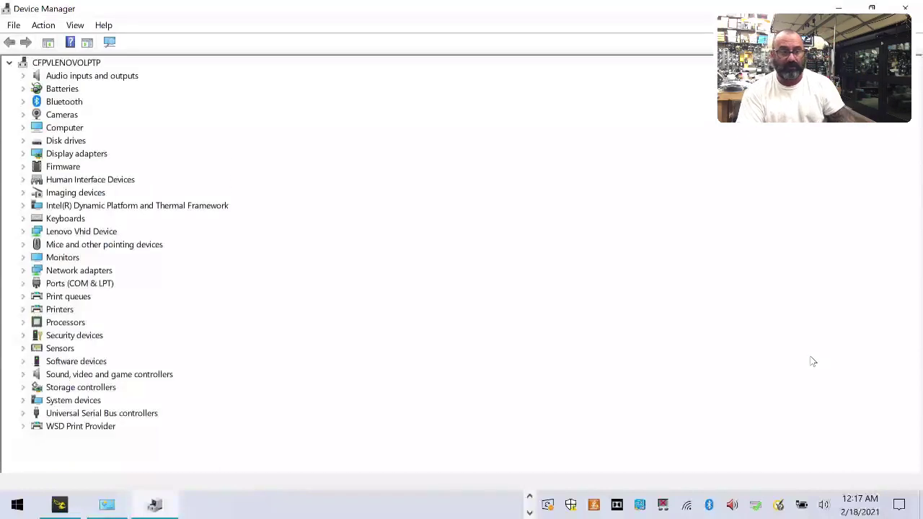
click(22, 285)
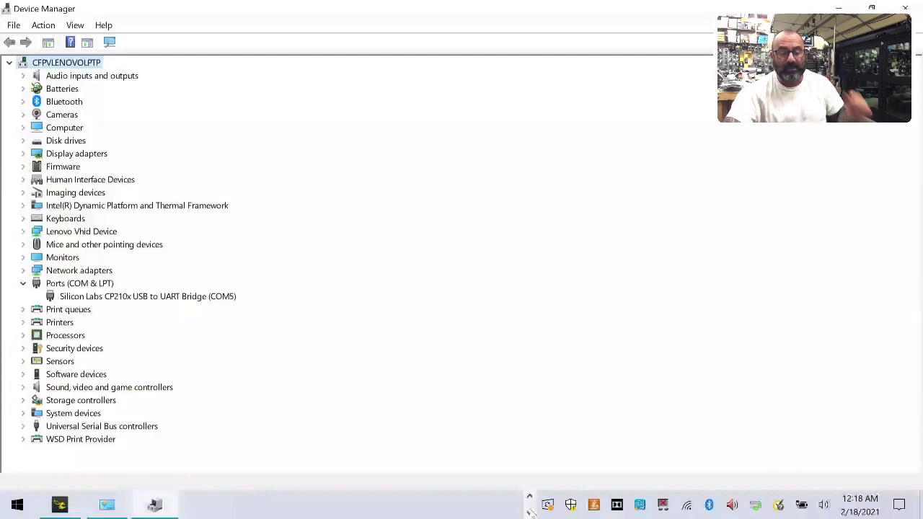
Switch to Betaflight Configurator and highlight the STM USB VCP Drivers and CP210x Drivers download lines on the welcome page
click(59, 505)
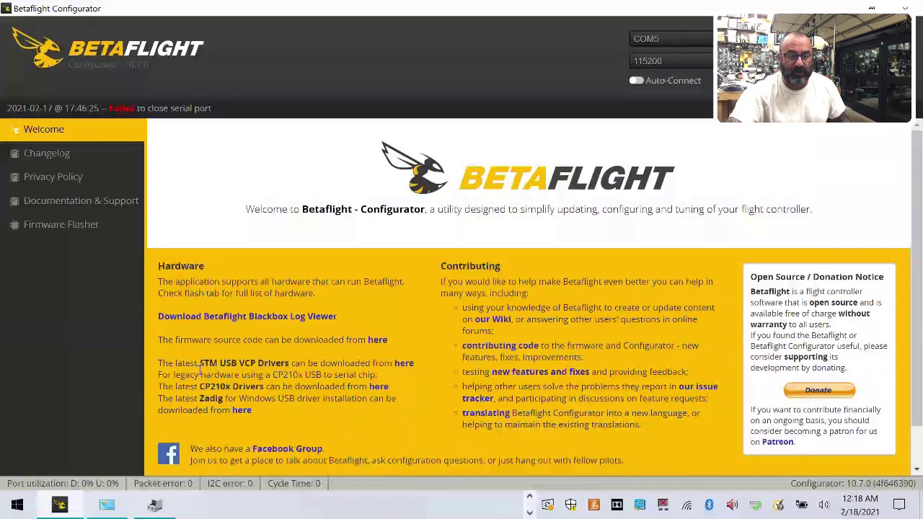
drag(187, 364, 407, 368)
drag(190, 387, 391, 387)
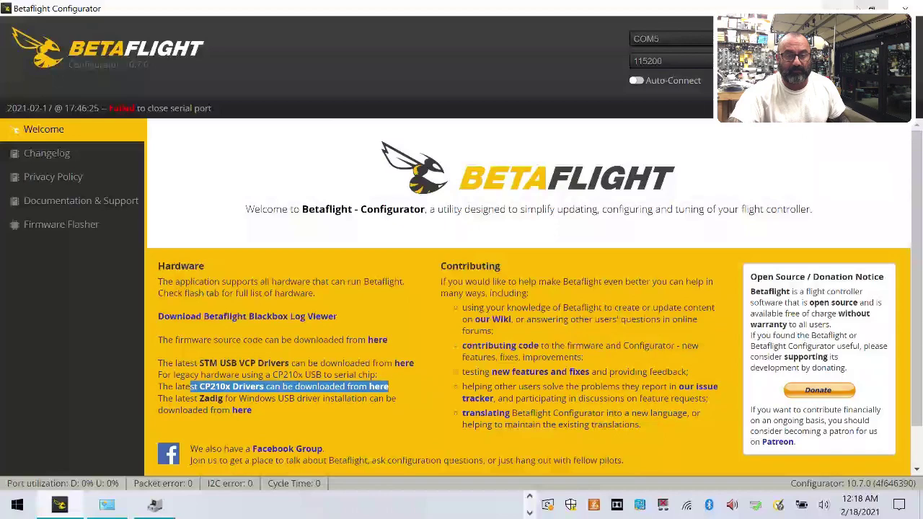
Open the STM USB VCP driver download page, request the STSW-STM32102 software and accept its license agreement
click(405, 364)
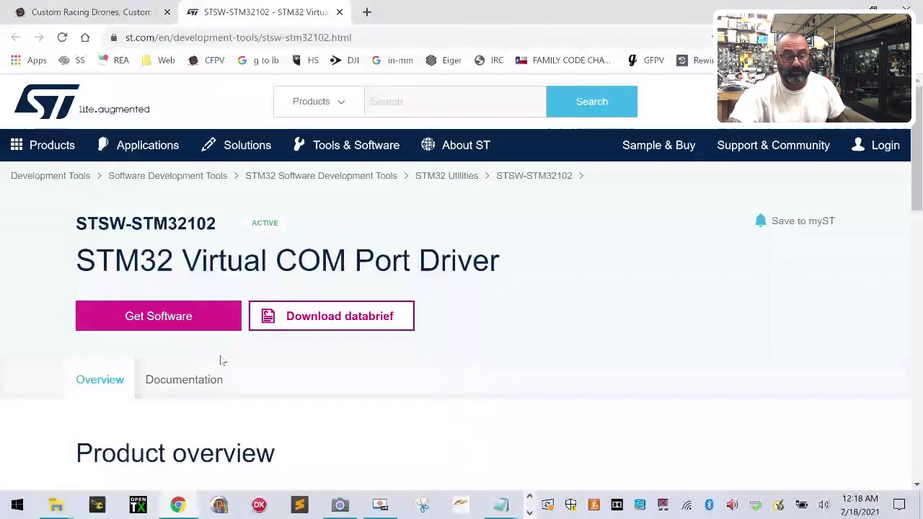
click(180, 323)
scroll(181, 331, down, 2)
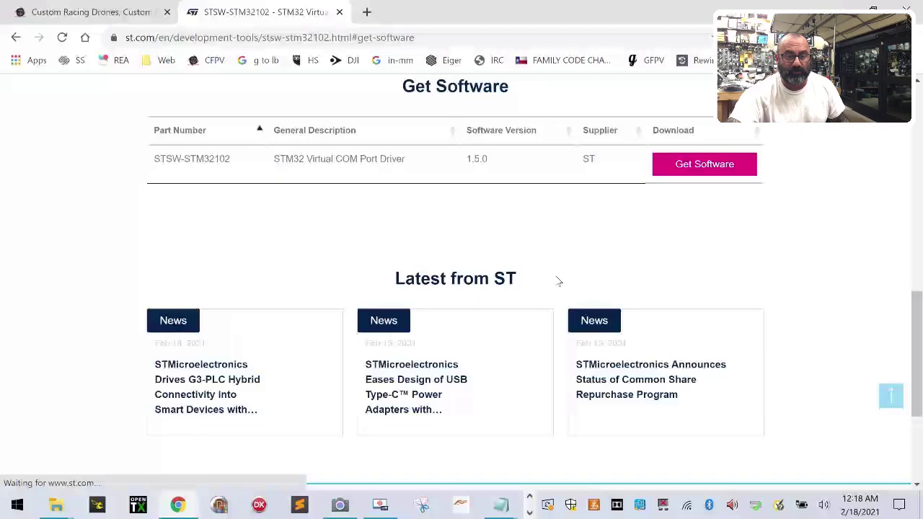
click(706, 169)
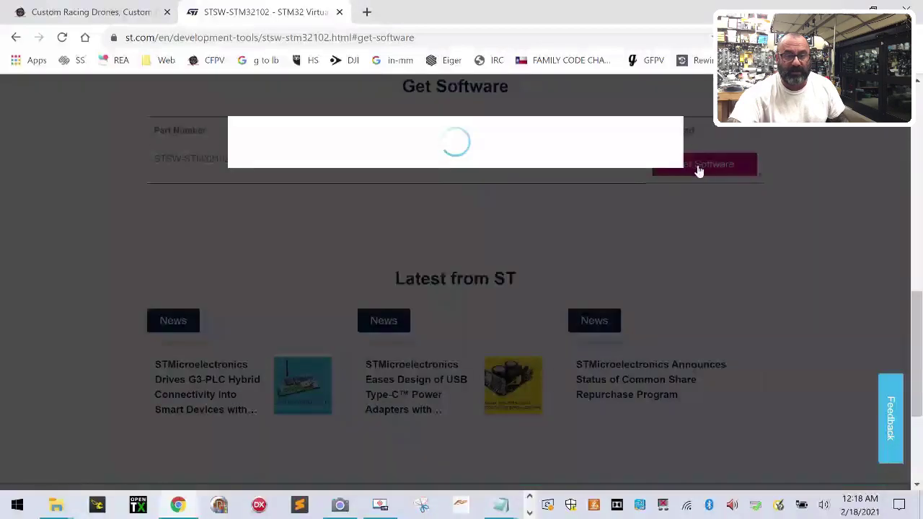
scroll(697, 251, down, 10)
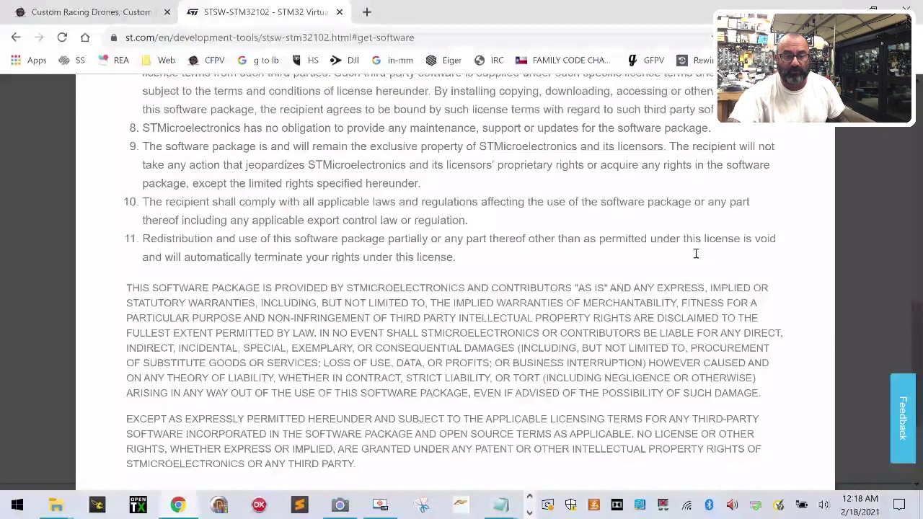
scroll(711, 262, up, 10)
click(759, 206)
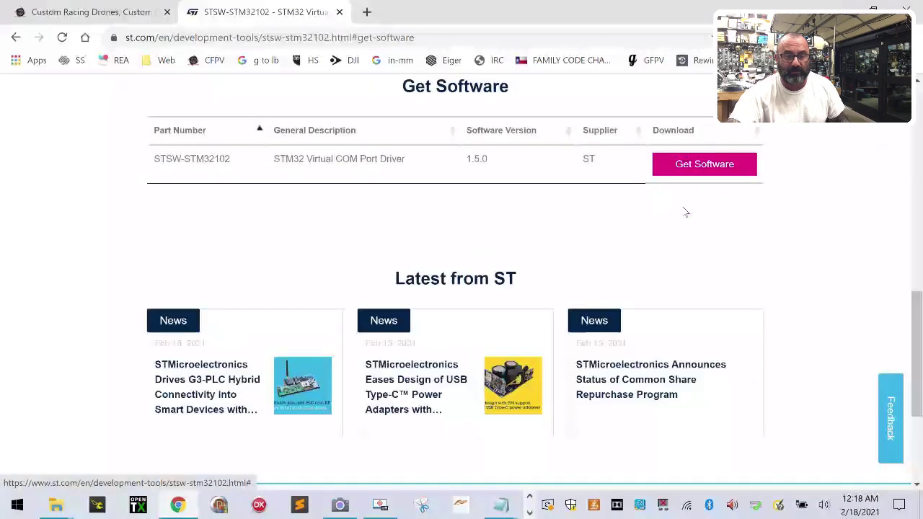
Examine the Get Software form, including its login option, contact fields, consent checkboxes and download option
scroll(310, 396, down, 4)
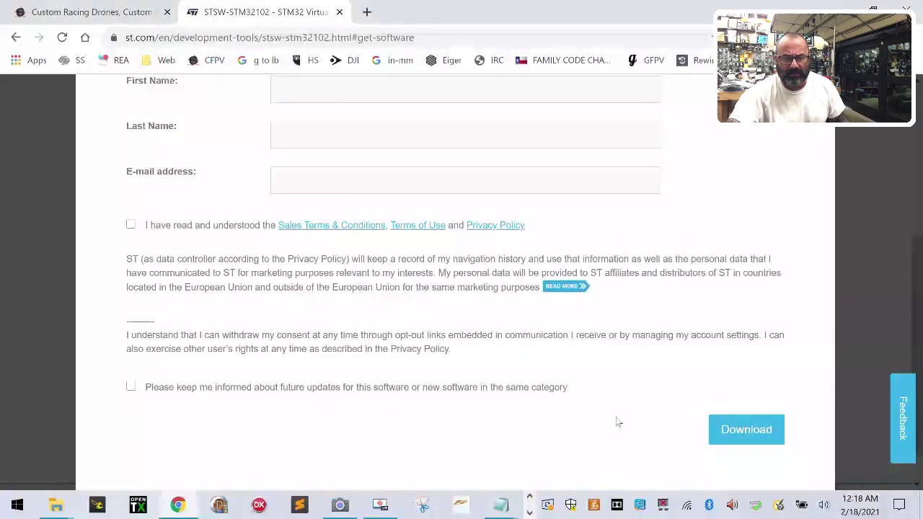
scroll(618, 422, down, 1)
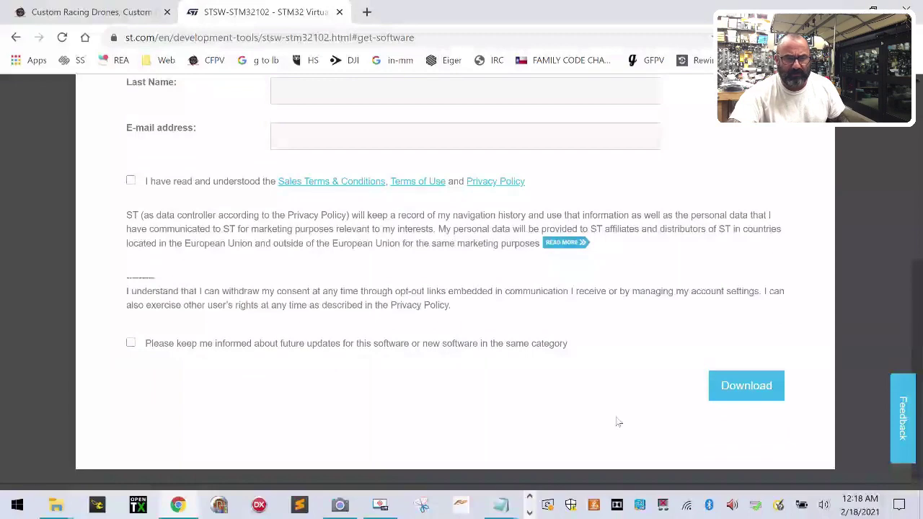
scroll(618, 422, up, 5)
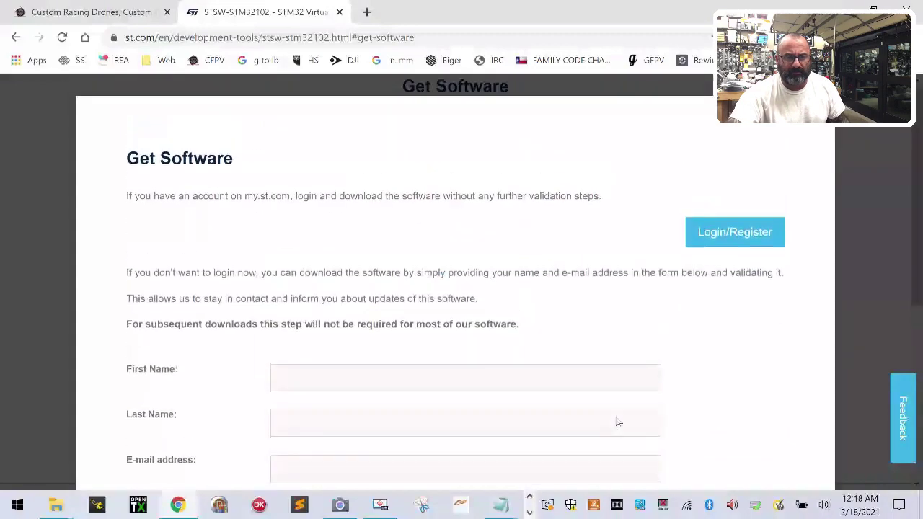
scroll(618, 422, down, 4)
scroll(618, 421, up, 4)
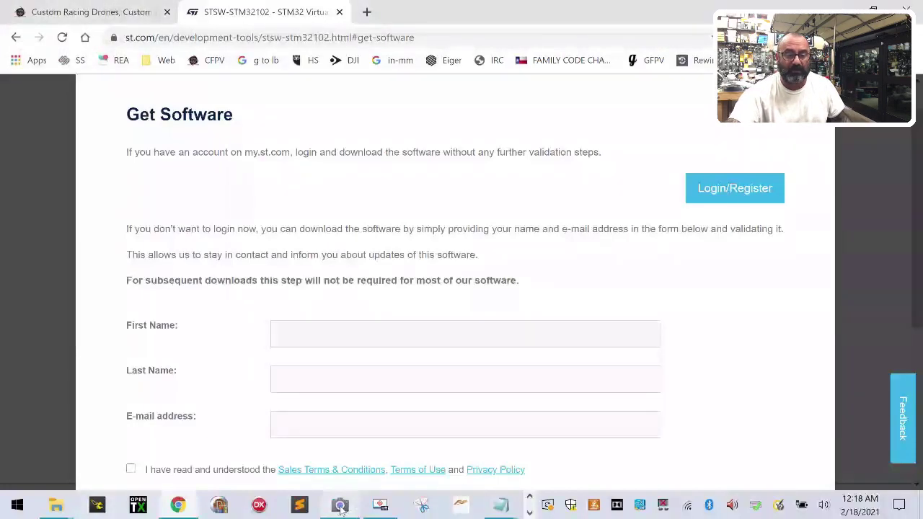
Return to Betaflight Configurator and open the download page for the latest CP210x Drivers
click(515, 508)
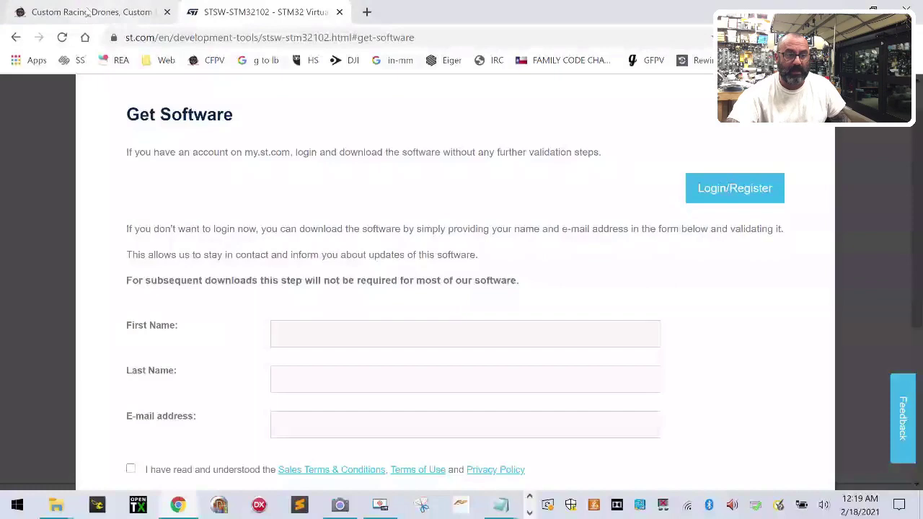
click(87, 12)
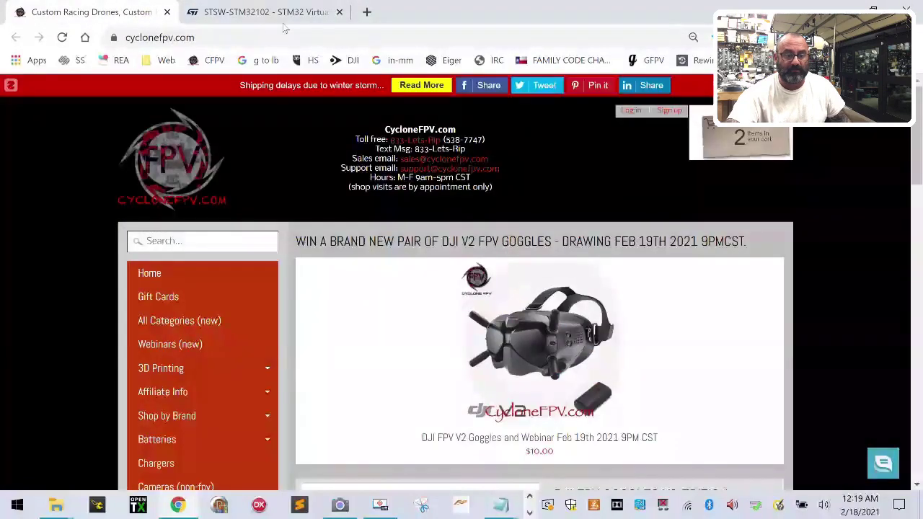
click(529, 512)
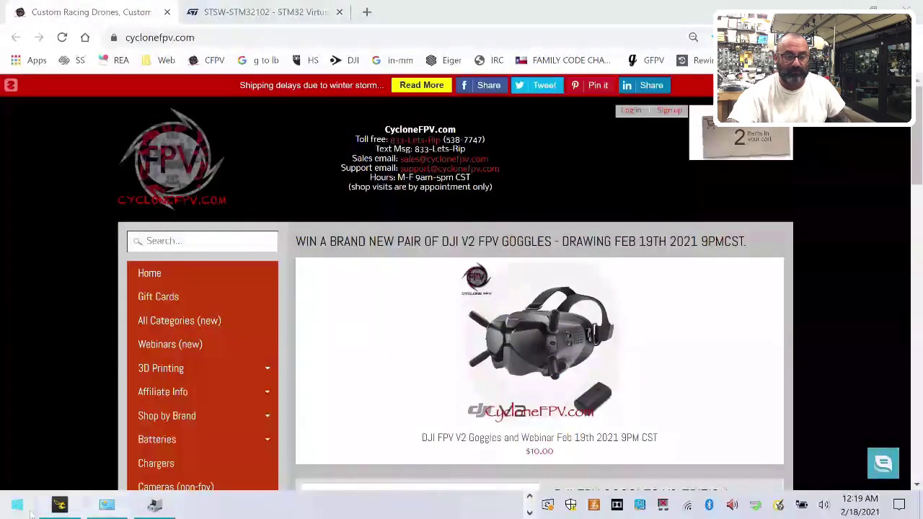
click(61, 507)
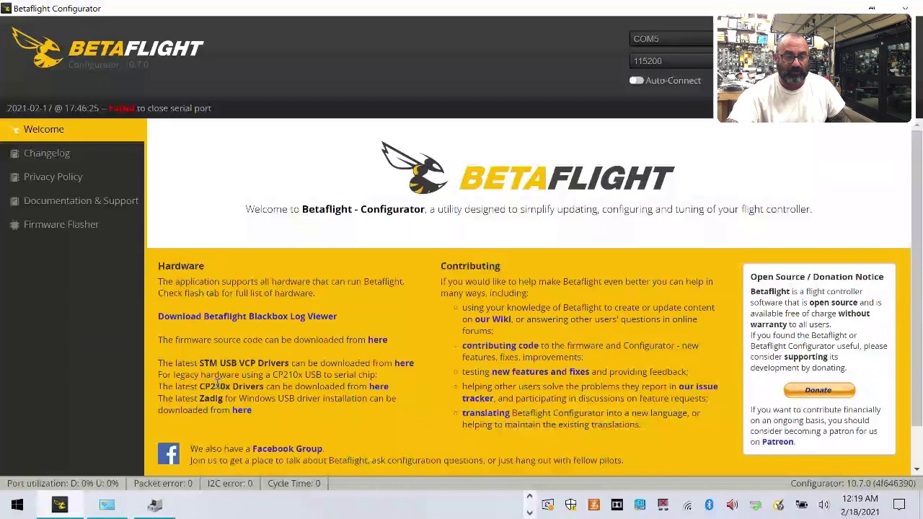
drag(185, 387, 389, 388)
click(379, 386)
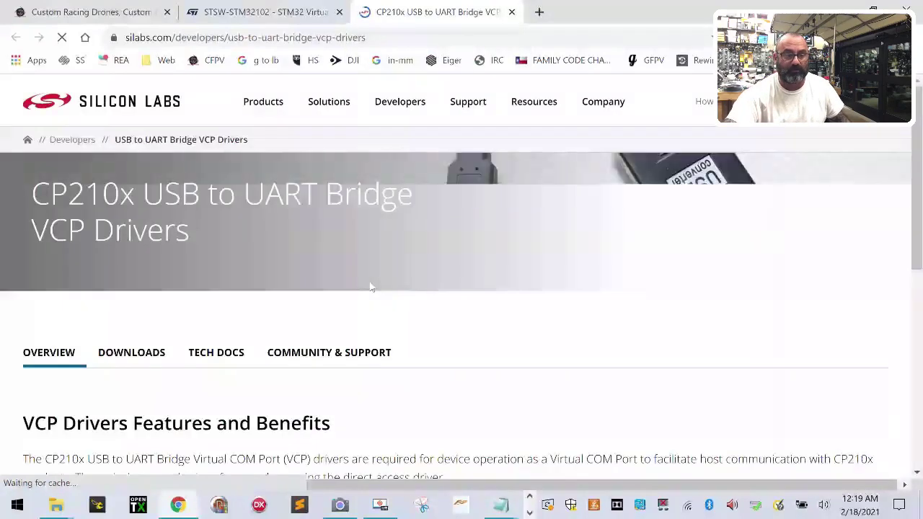
Download the CP210x Universal Windows Driver from the Silicon Labs software downloads
scroll(370, 287, down, 2)
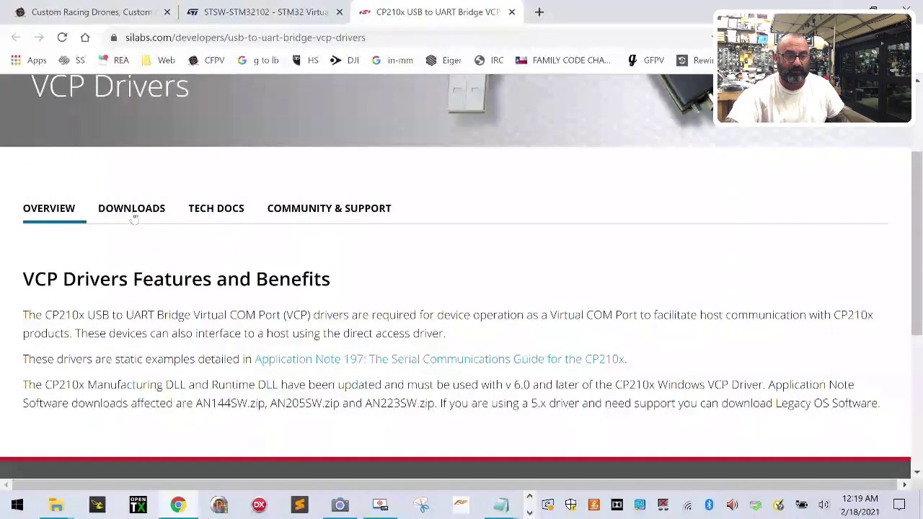
click(133, 214)
scroll(396, 366, down, 4)
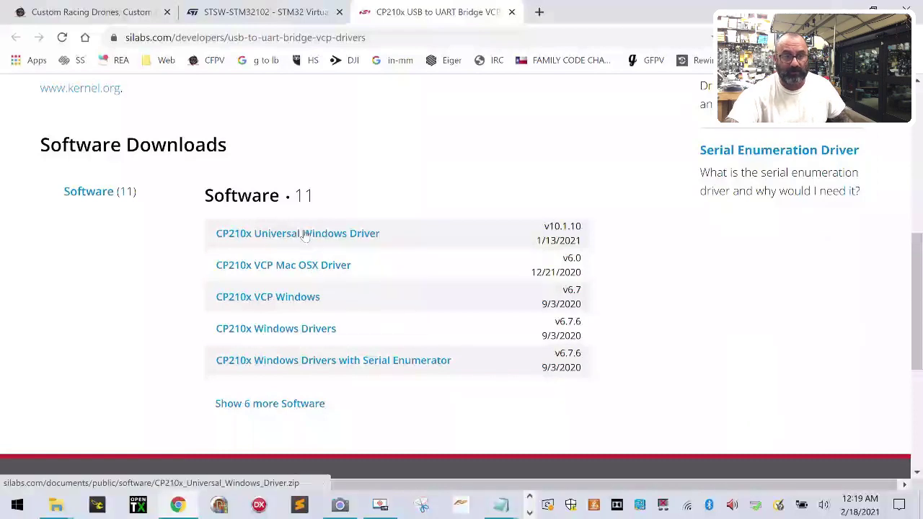
click(305, 237)
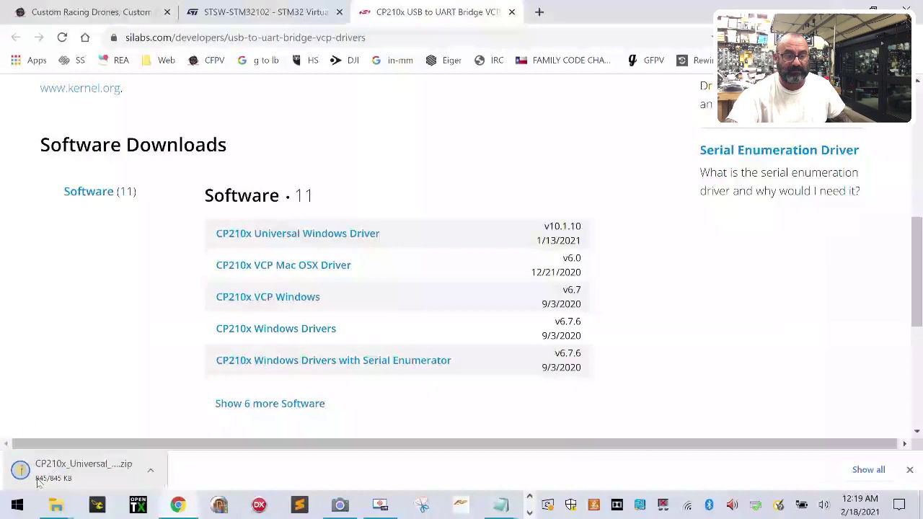
Show the downloaded CP210x driver zip in its folder and open the archive
right_click(90, 472)
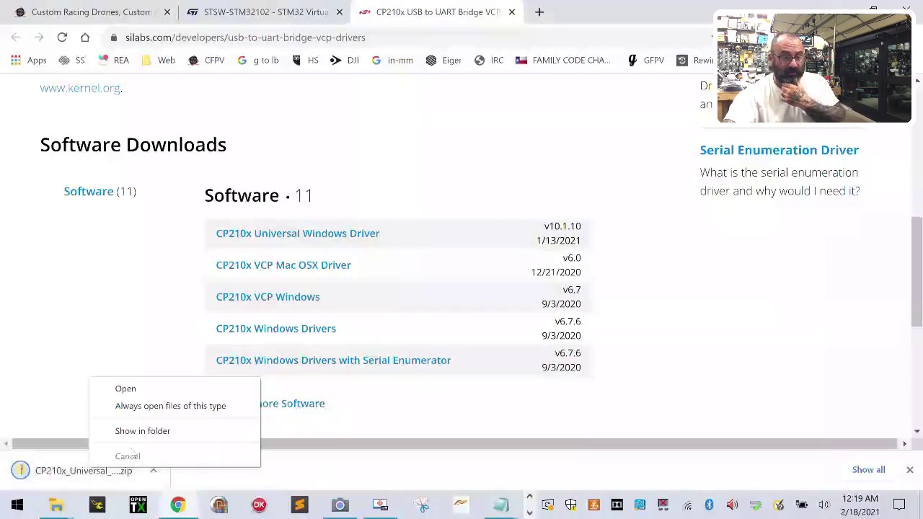
click(148, 428)
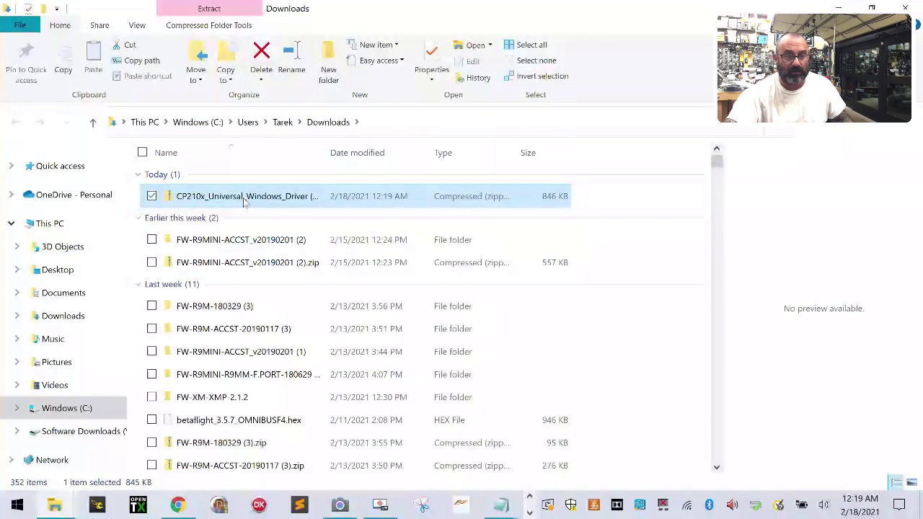
double_click(244, 196)
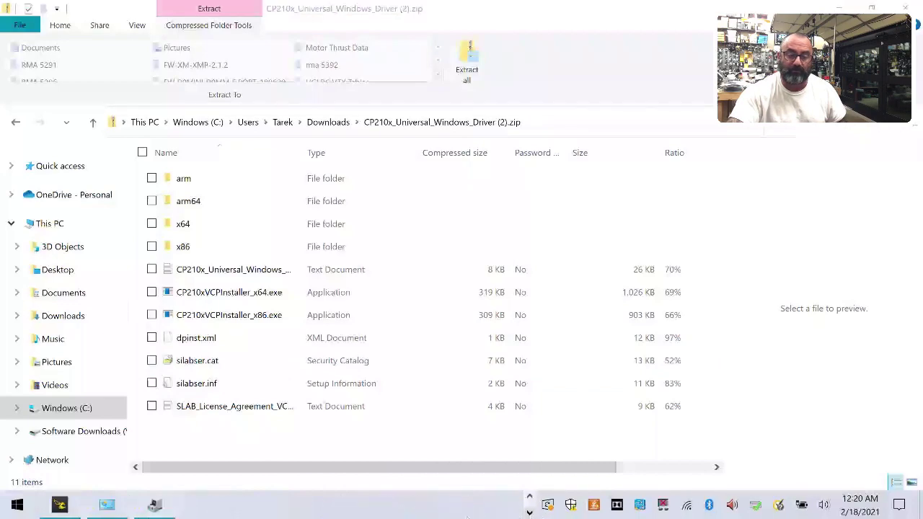
Switch back to Betaflight Configurator and highlight the CP210x Drivers download line on the welcome page
click(155, 505)
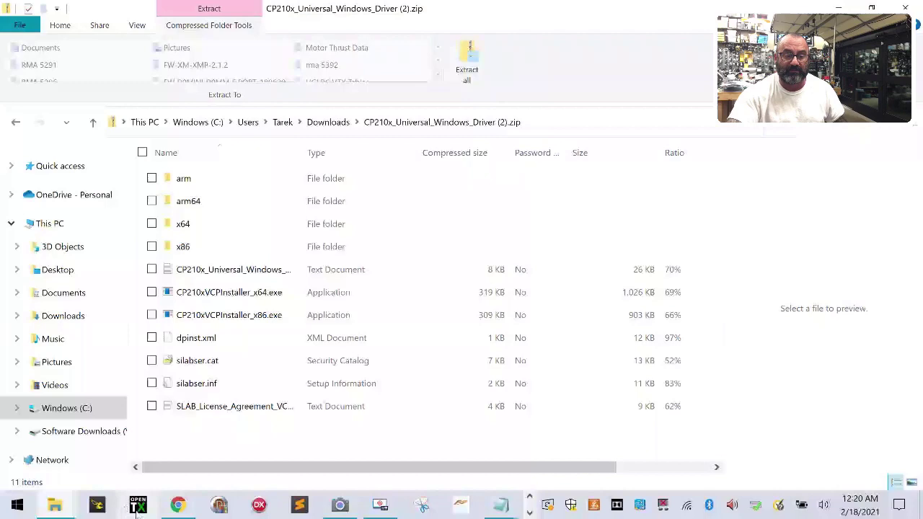
click(137, 506)
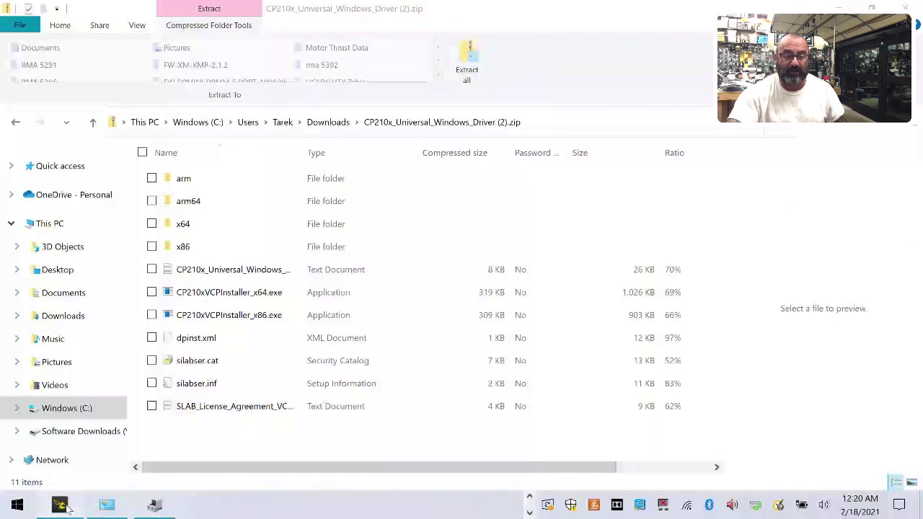
click(61, 506)
drag(161, 387, 406, 386)
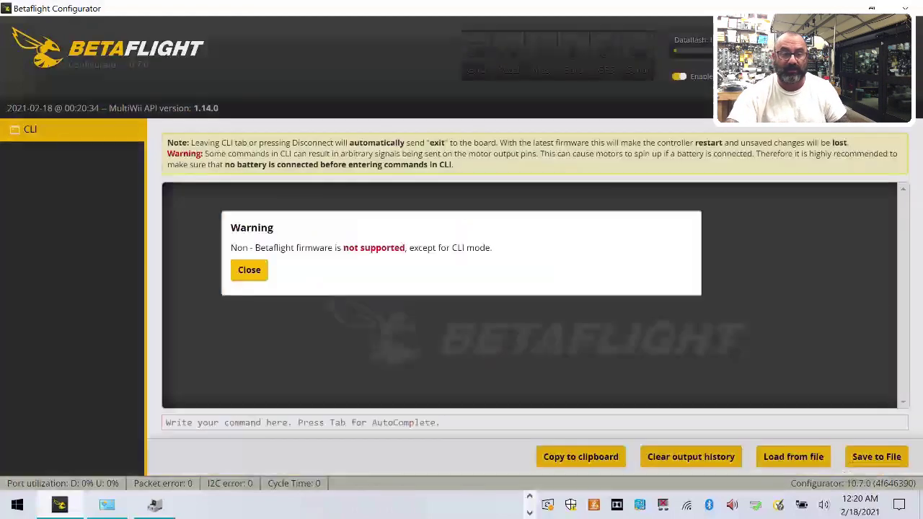
Read and dismiss the non-Betaflight firmware warning, and query the board's installed firmware with the CLI command version
drag(256, 247, 512, 248)
click(425, 247)
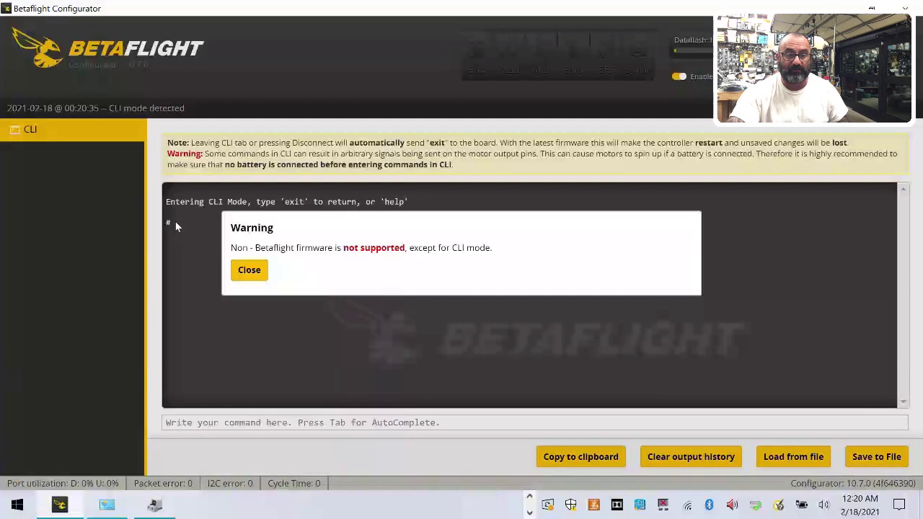
click(251, 271)
click(291, 423)
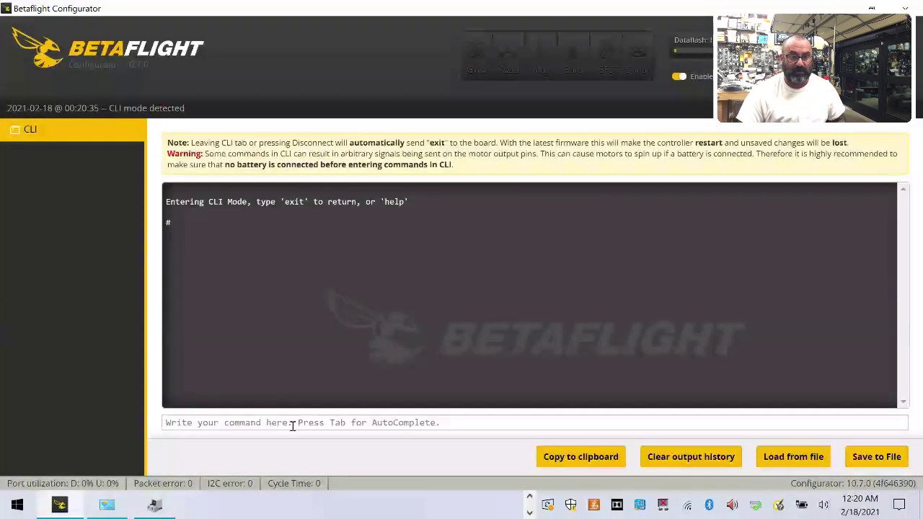
text(version)
key(Return)
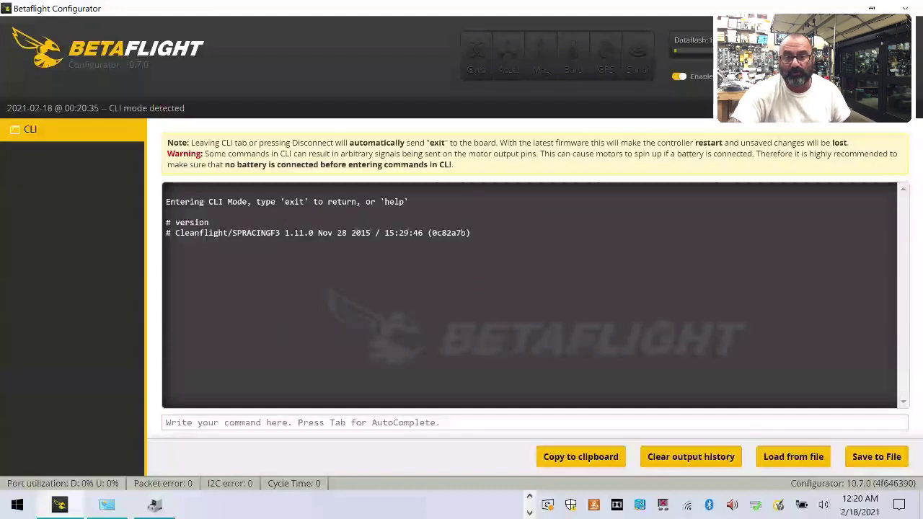
drag(184, 233, 246, 232)
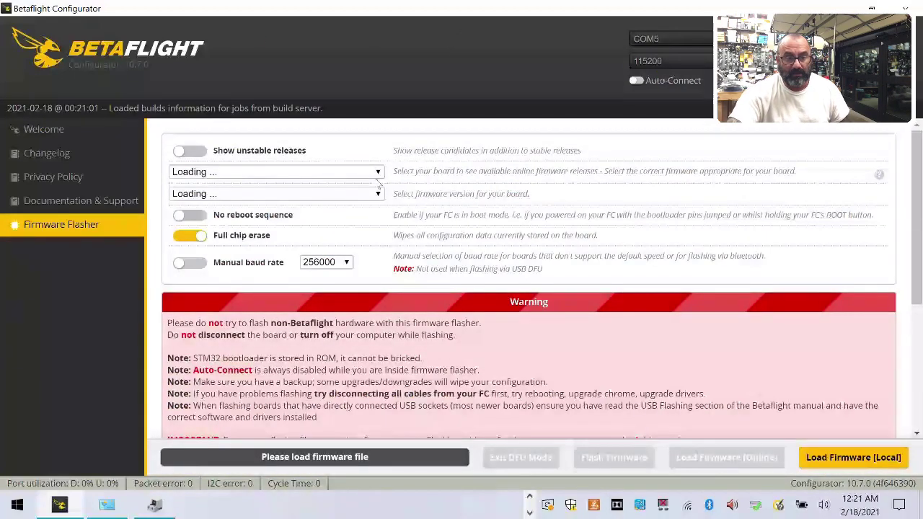
click(362, 177)
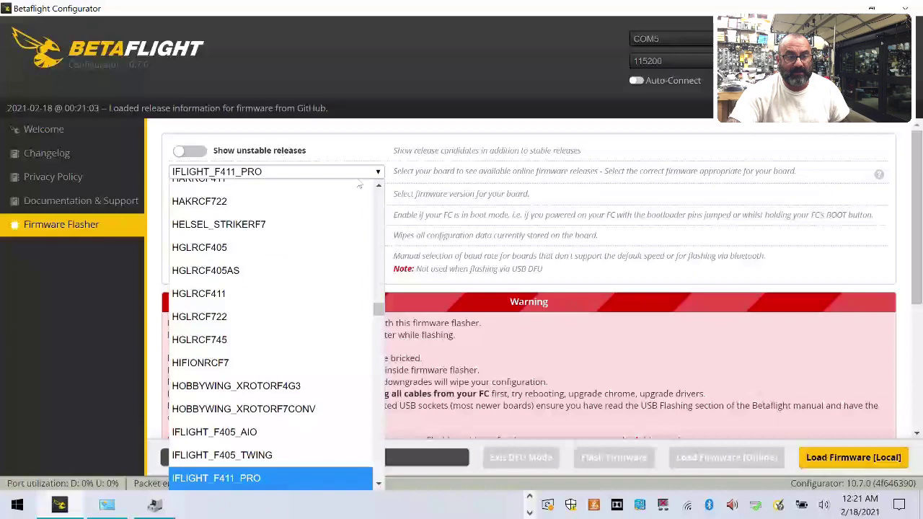
scroll(310, 361, down, 15)
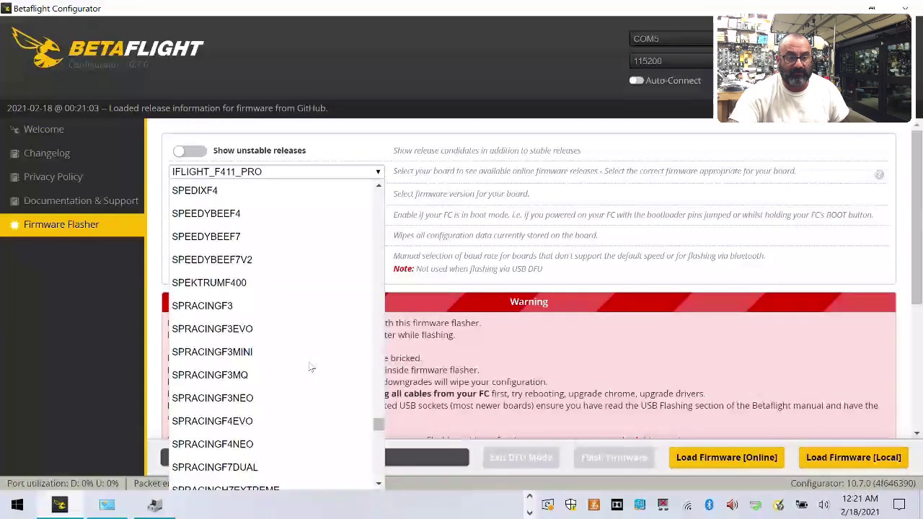
click(295, 307)
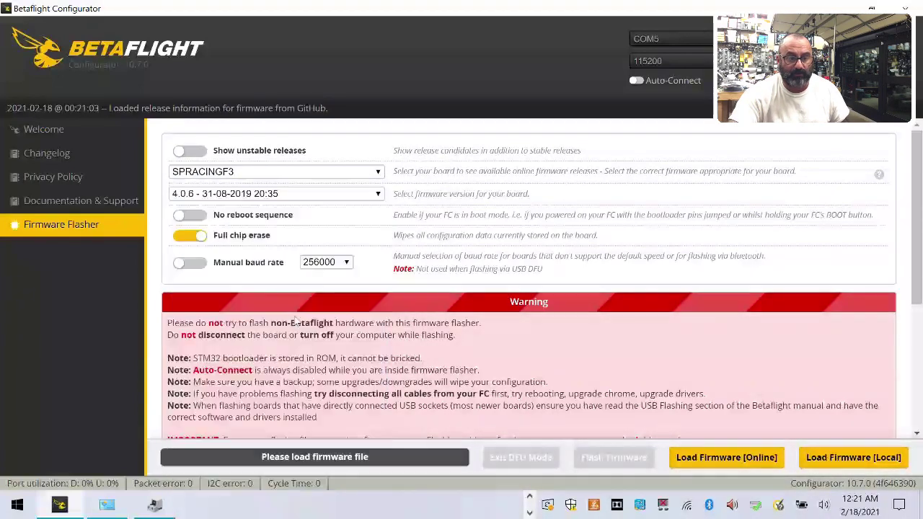
click(299, 197)
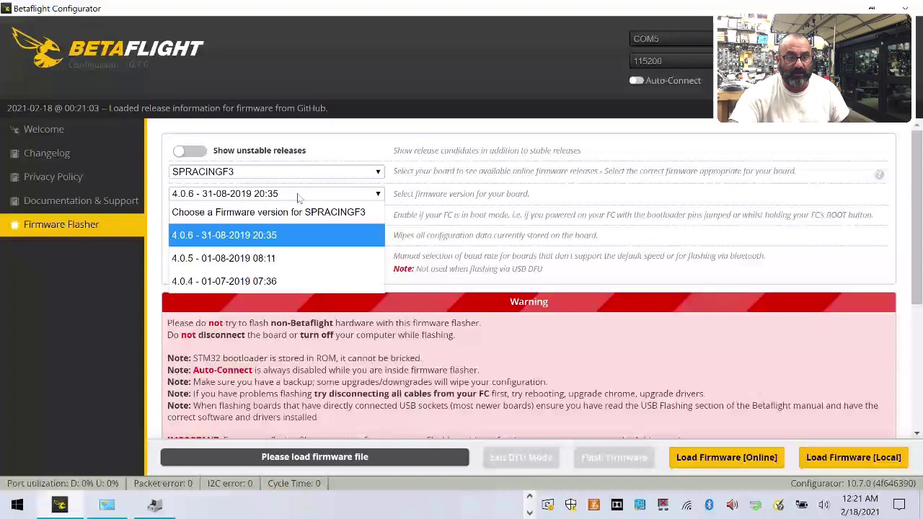
click(290, 236)
click(728, 454)
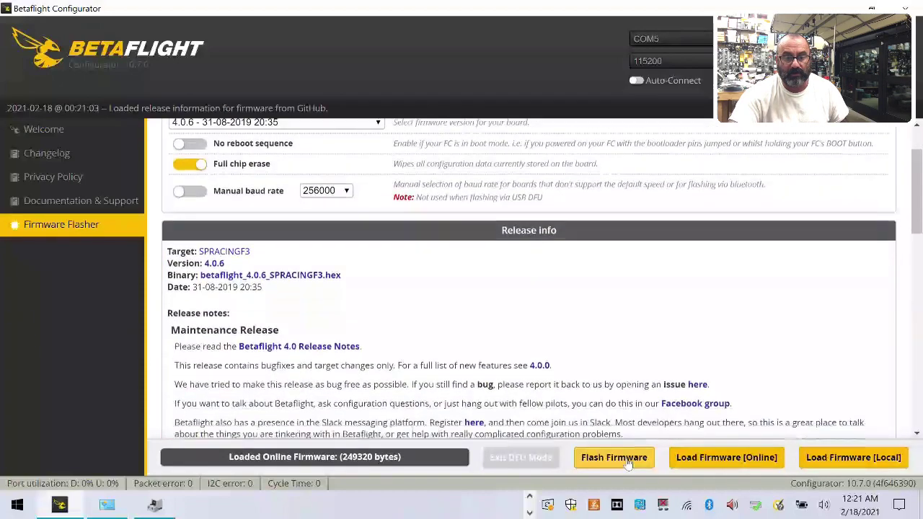
click(614, 457)
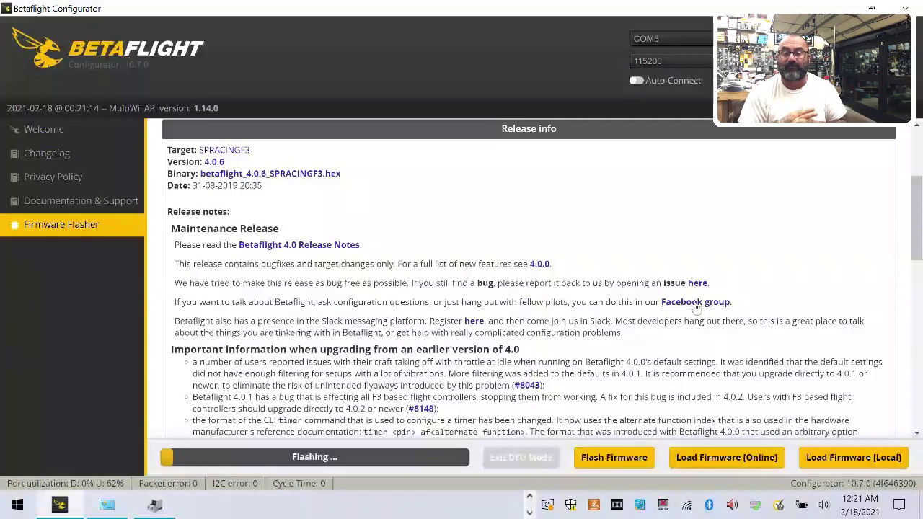
Switch to Device Manager to check the flight controller under Ports (COM & LPT), and return to Betaflight Configurator
click(154, 505)
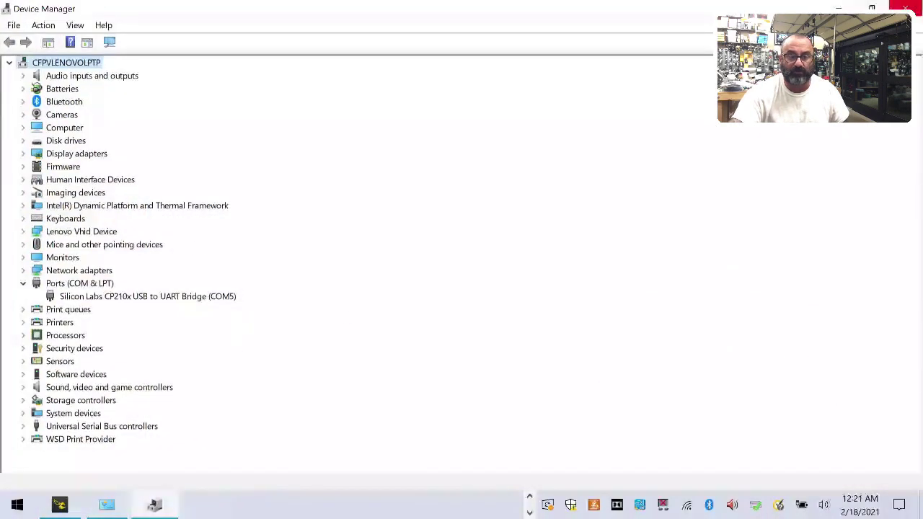
click(839, 7)
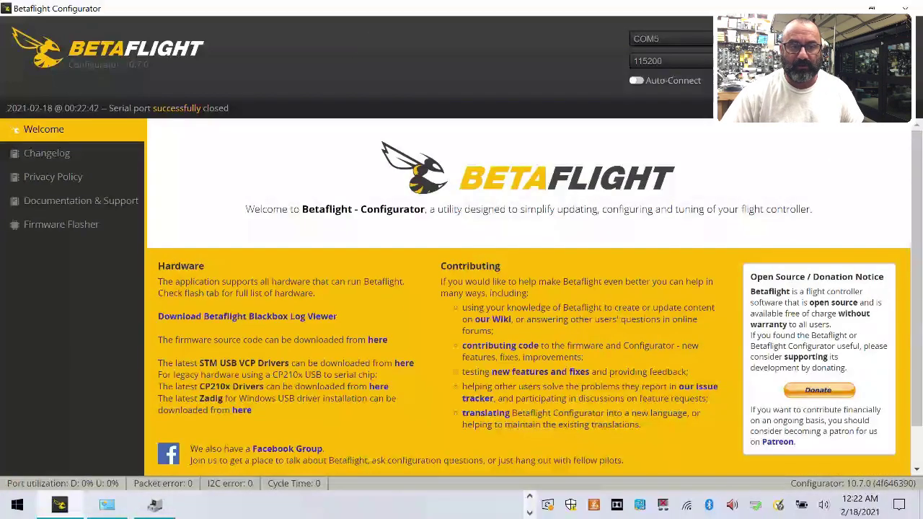
Try to flash the board again from the Firmware Flasher with the online SPRACINGF3 4.0.6 firmware
click(61, 224)
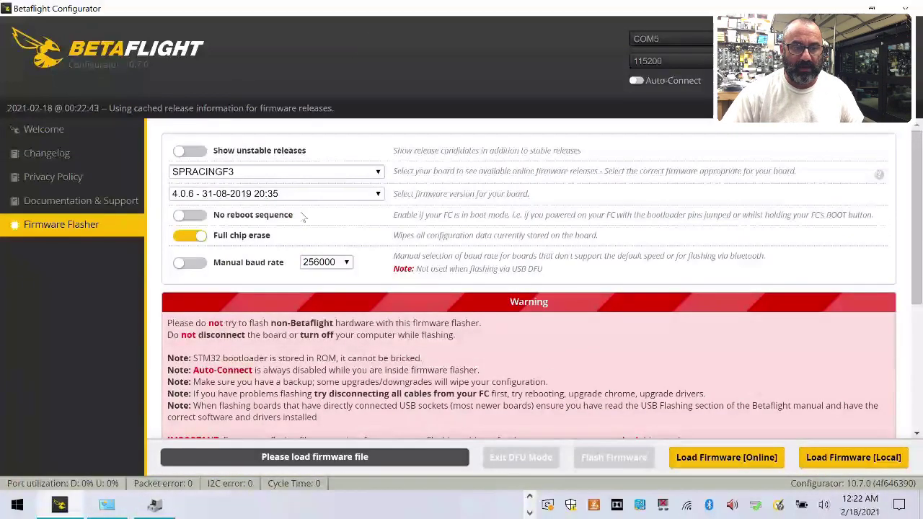
click(748, 465)
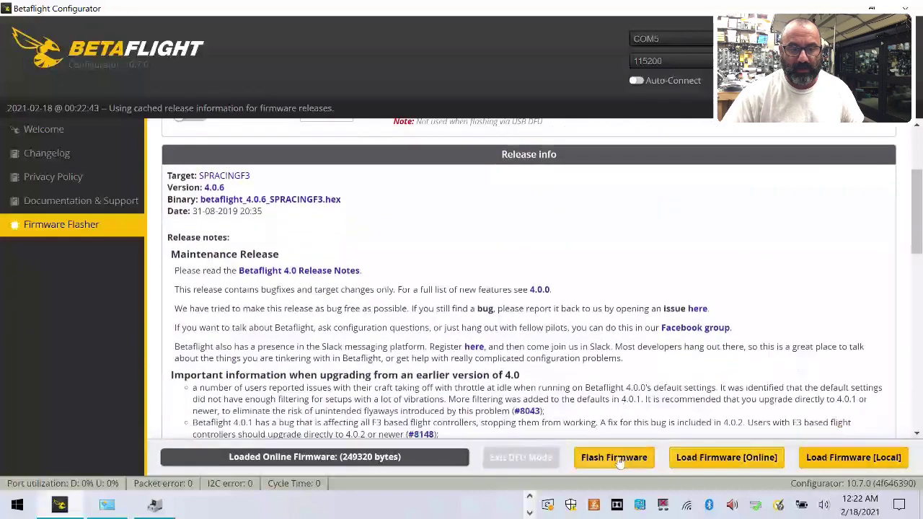
click(613, 457)
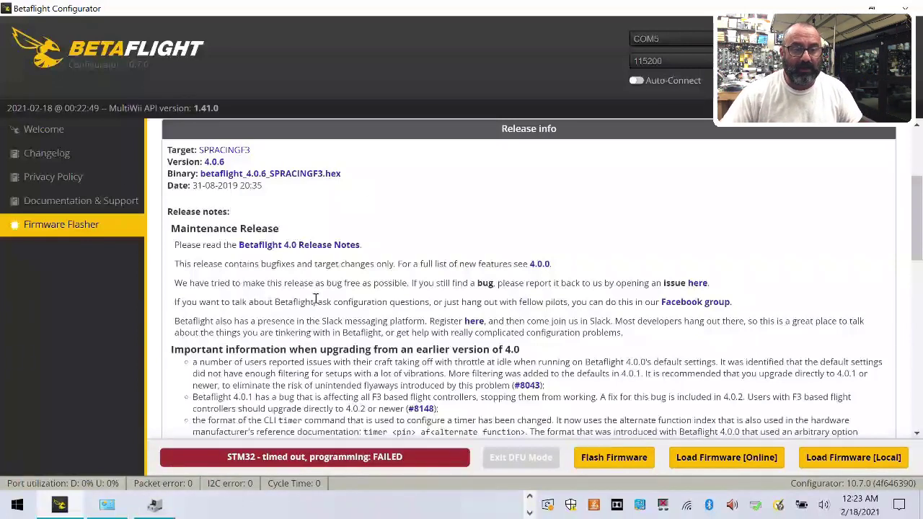
Connect to the flight controller on COM5 and calibrate its accelerometer
scroll(319, 295, up, 3)
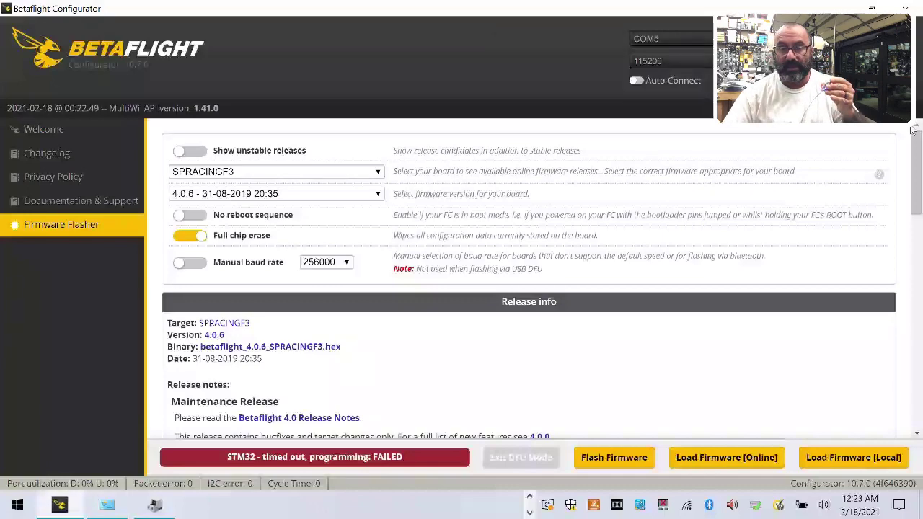
click(876, 58)
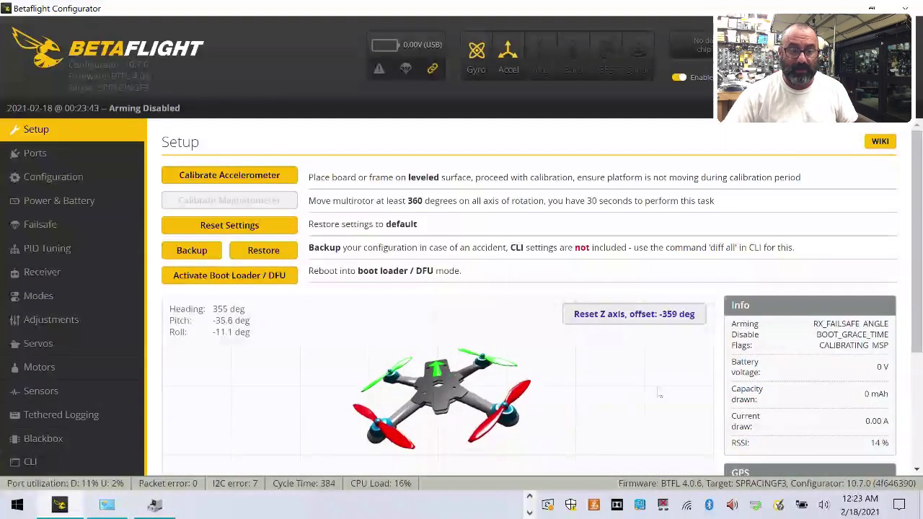
click(238, 175)
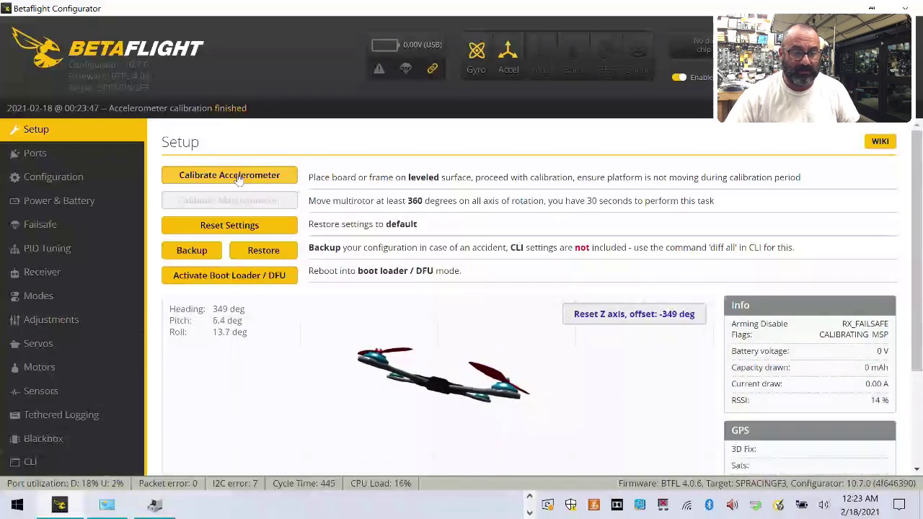
Query the flashed board's firmware by running the version command in the CLI
click(84, 461)
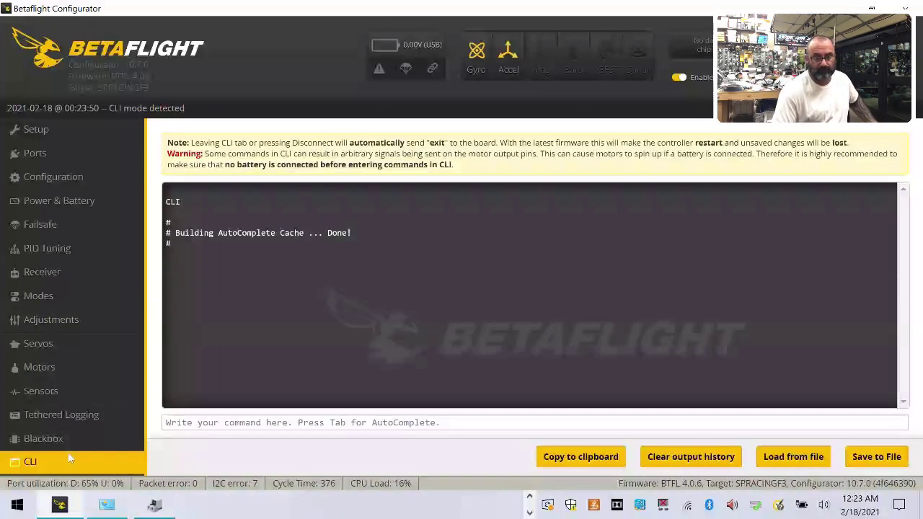
text(vers)
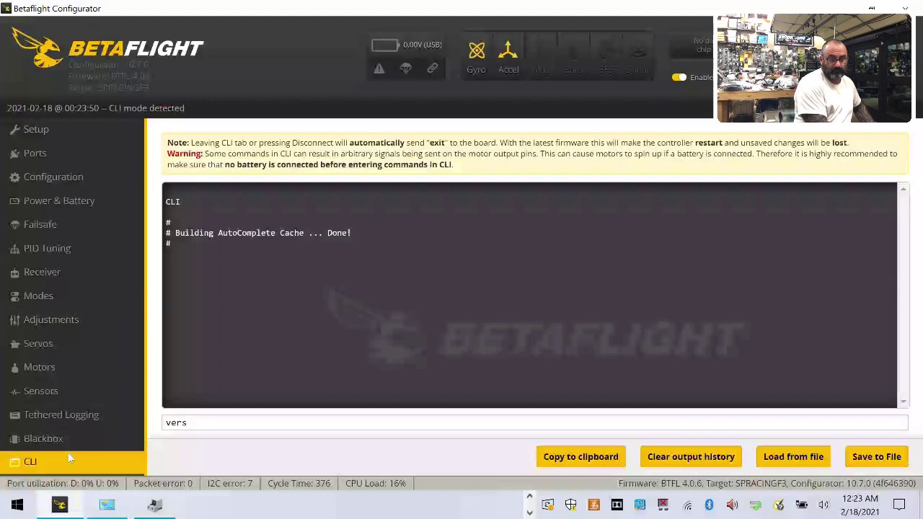
text(ion)
key(Return)
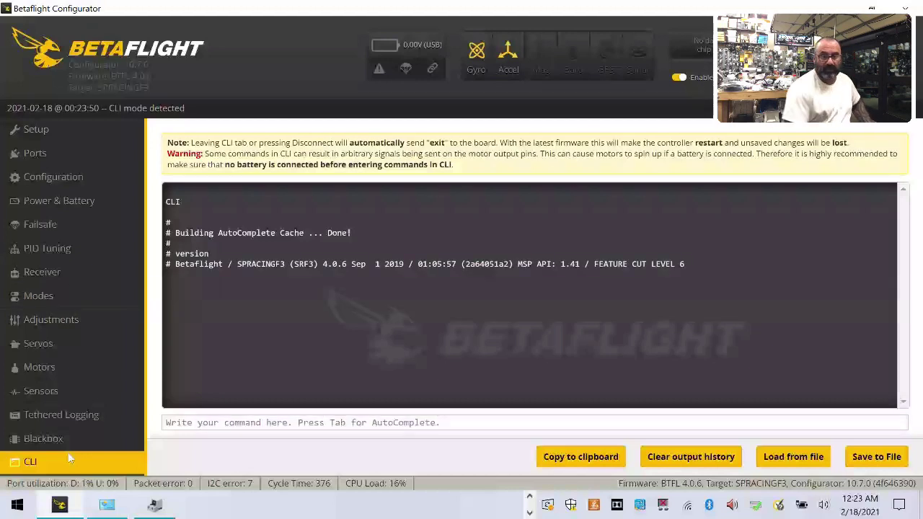